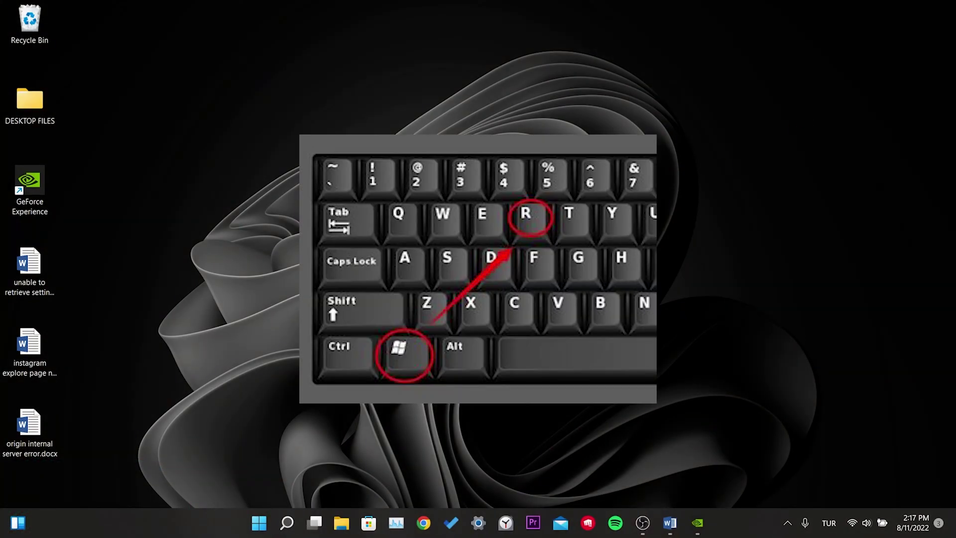
Step: Run services.msc from the Run dialog to open the Services console
key(super+r)
drag(125, 380, 476, 163)
text(servic)
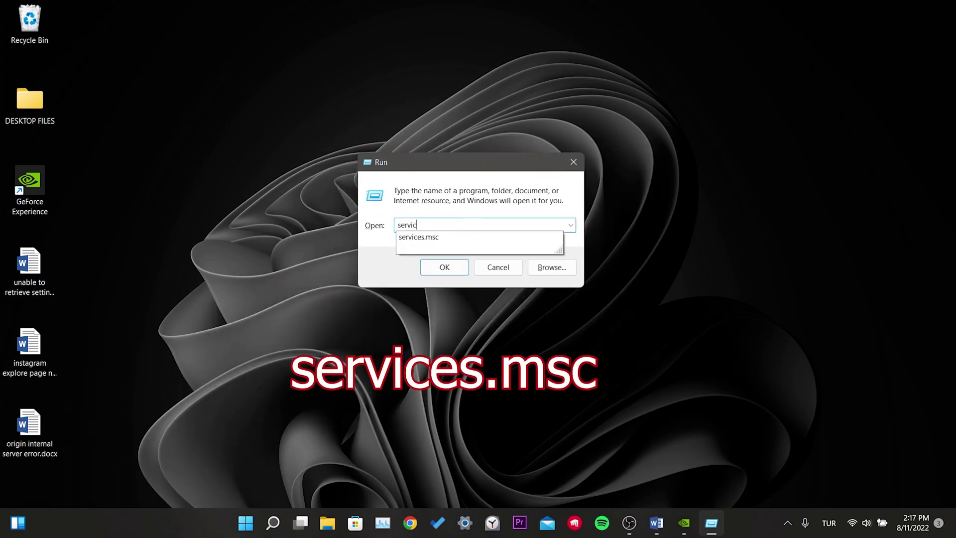
text(es.msc)
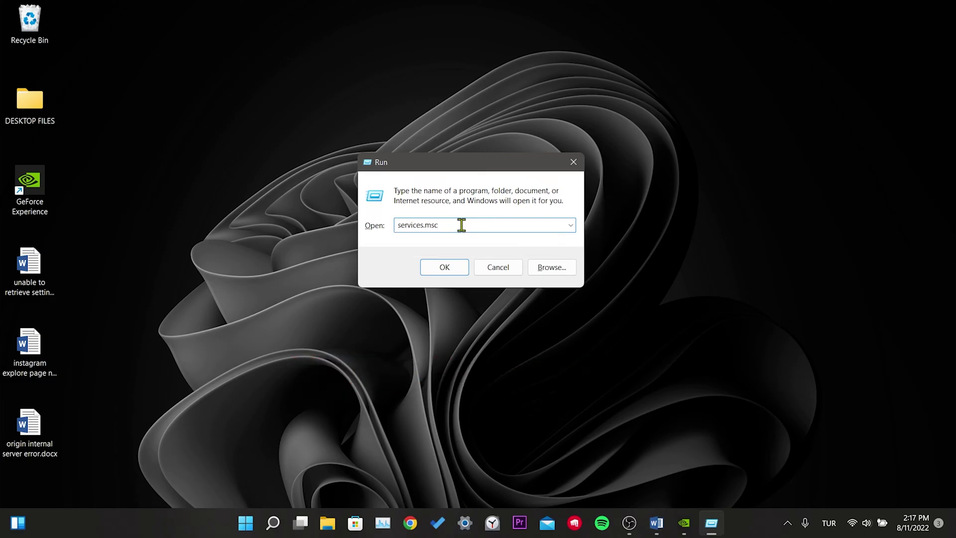
click(444, 267)
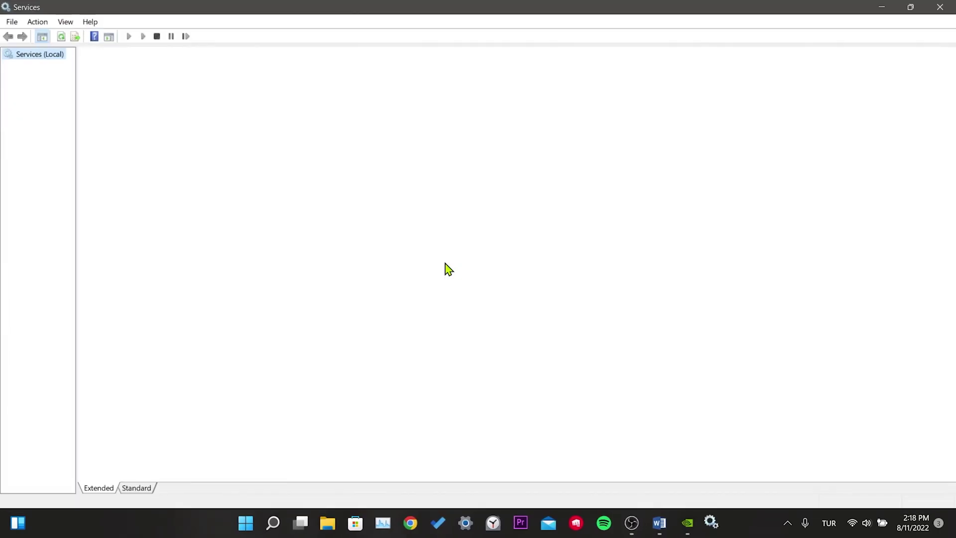
Step: Stop the NVIDIA Display Container LS service
scroll(673, 239, down, 20)
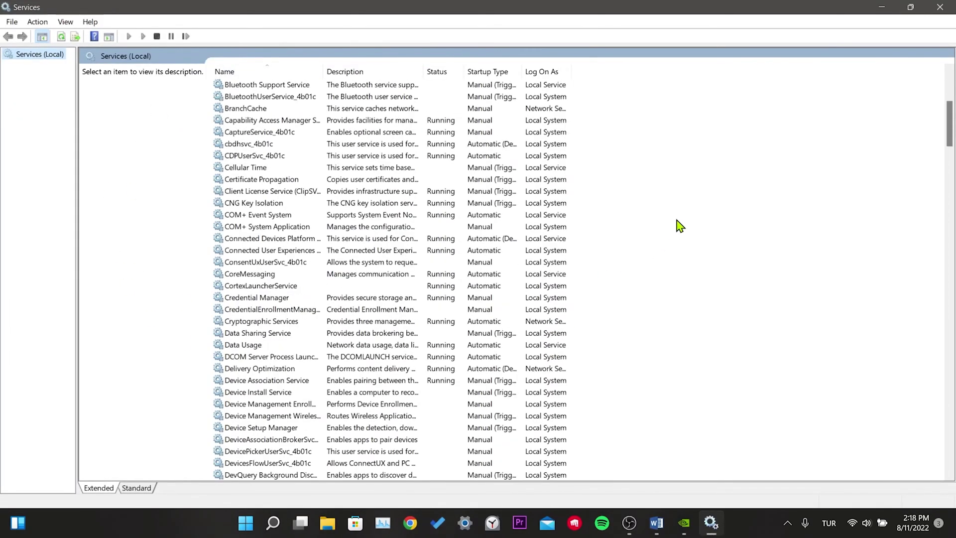
scroll(667, 260, up, 4)
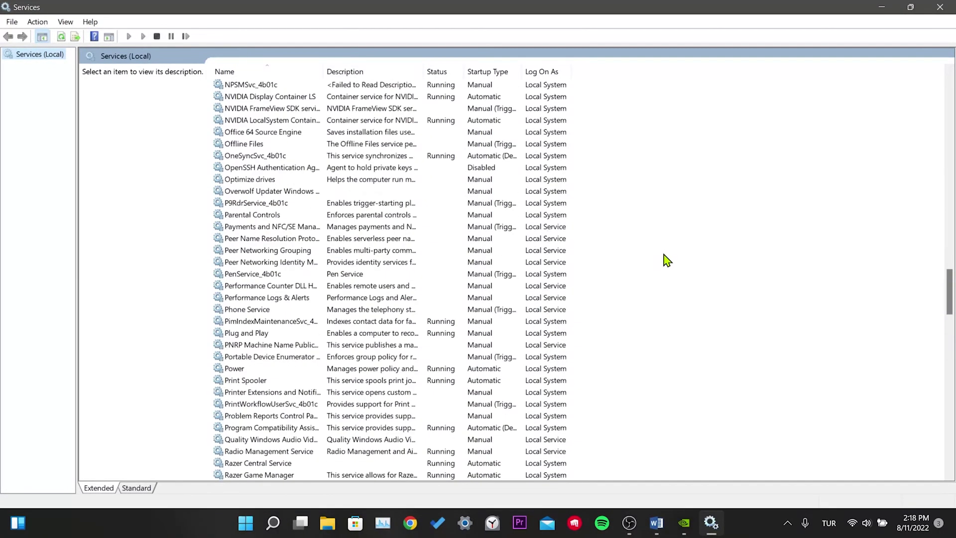
scroll(667, 260, down, 3)
scroll(668, 260, down, 7)
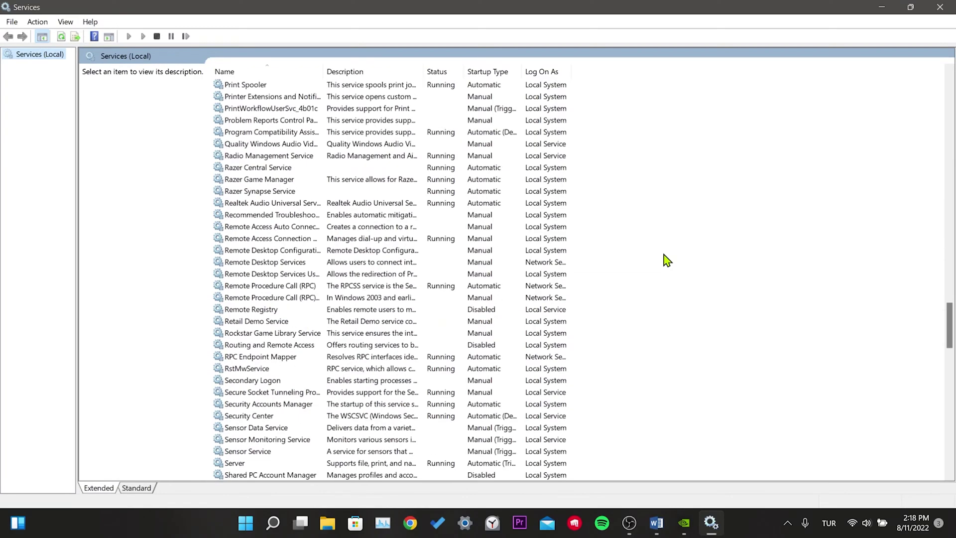
scroll(668, 260, up, 13)
scroll(667, 260, up, 2)
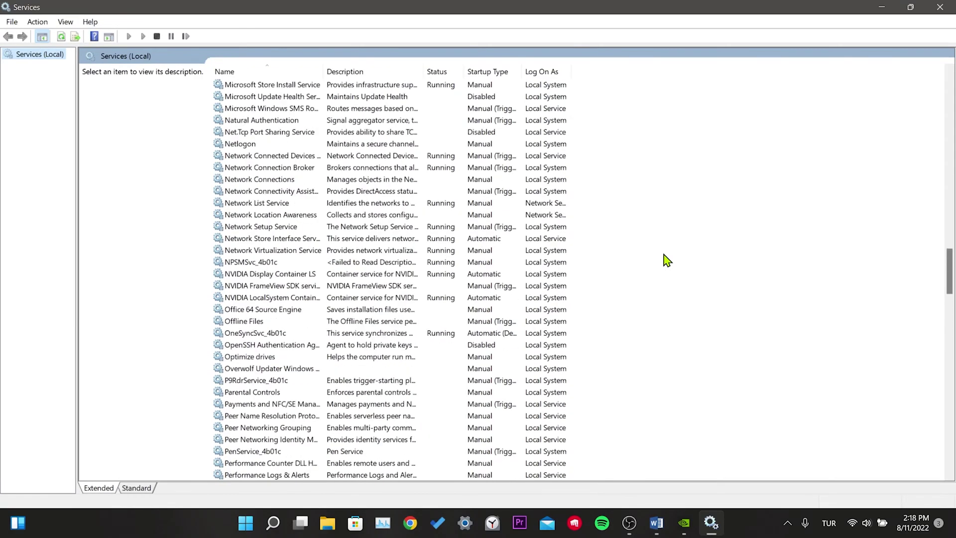
click(269, 276)
click(300, 298)
click(297, 277)
right_click(291, 273)
click(332, 297)
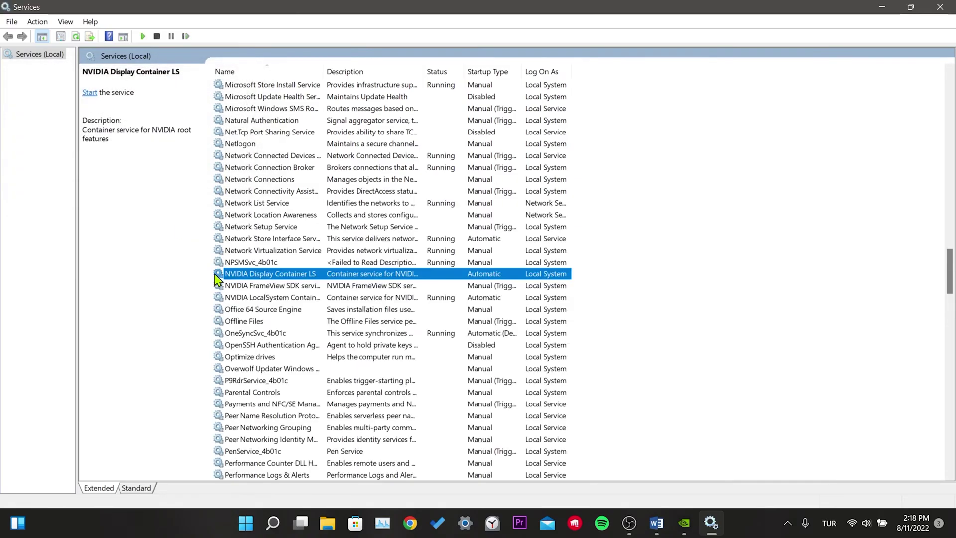
Step: Stop the NVIDIA LocalSystem Container service and widen the Description column
click(277, 299)
right_click(303, 298)
click(333, 319)
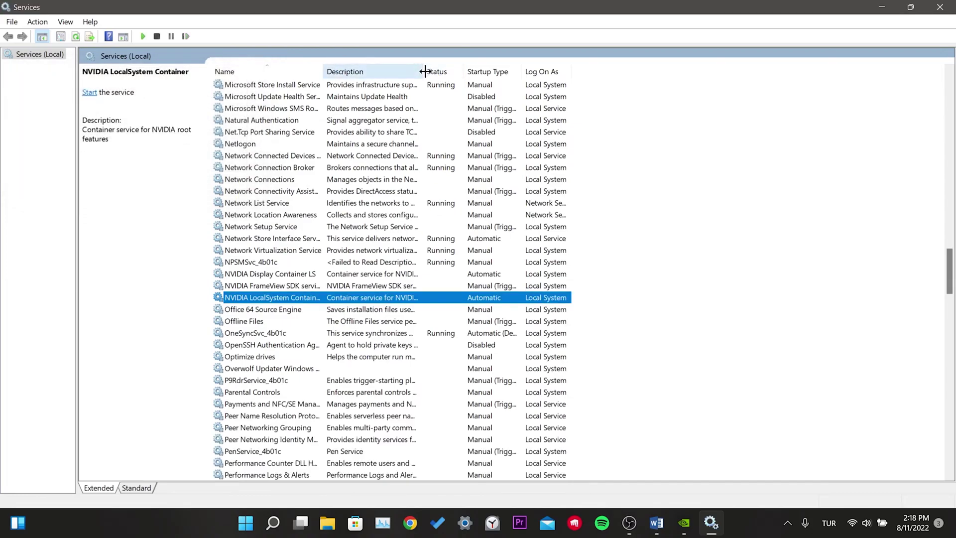
drag(425, 71, 519, 81)
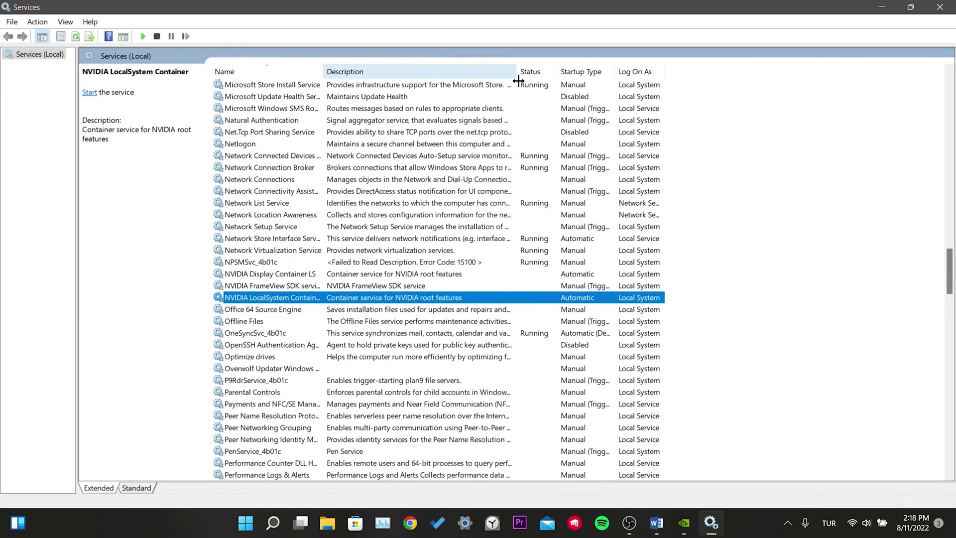
click(194, 302)
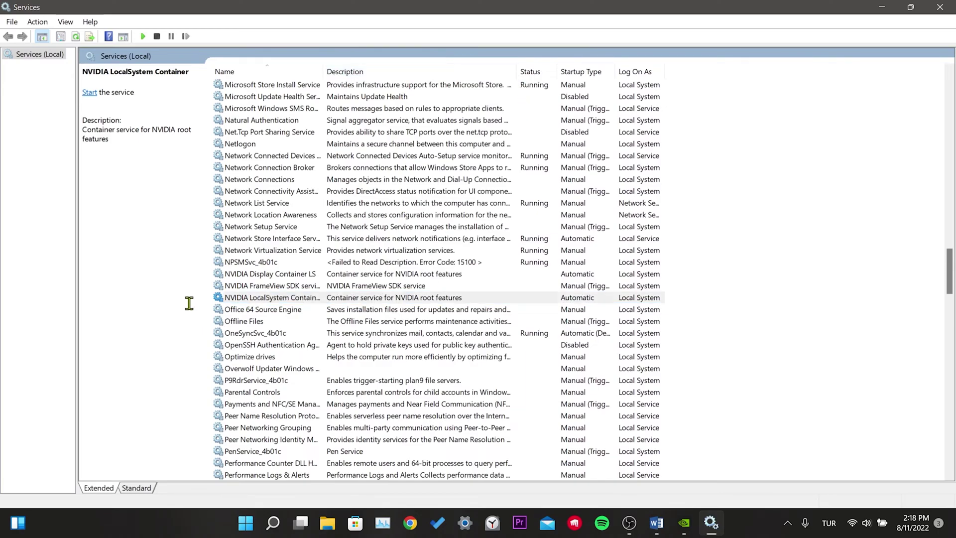
Step: Minimize Services and enter appdata in a fresh Run dialog
click(882, 6)
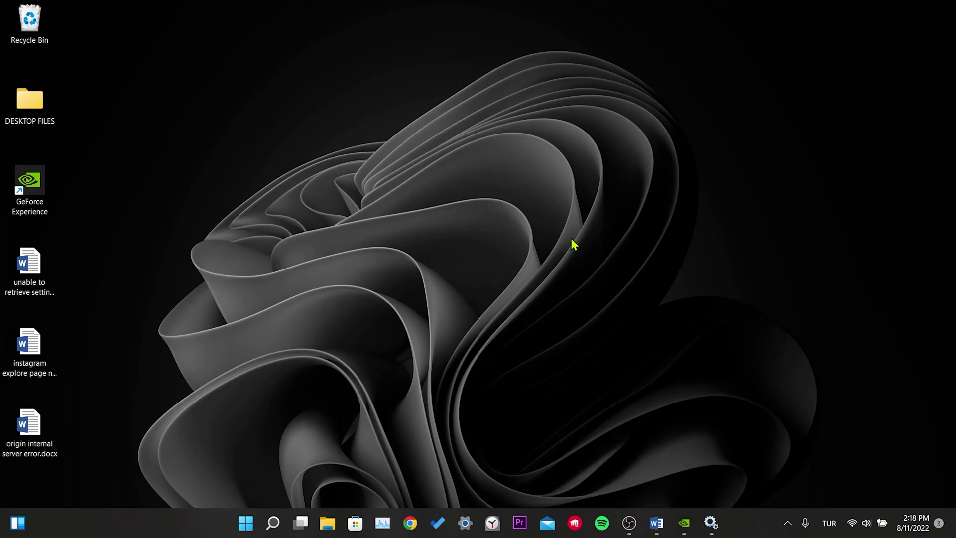
key(super+r)
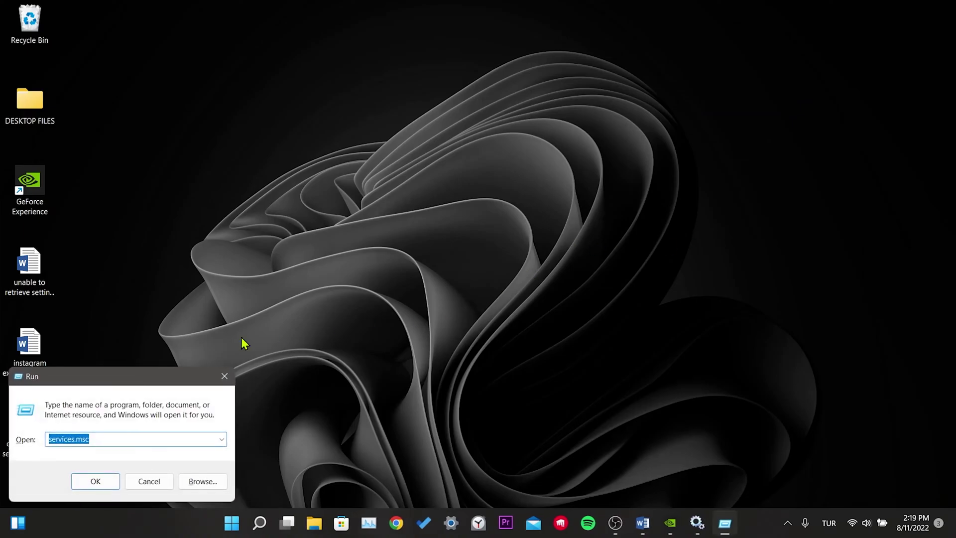
drag(160, 381, 593, 219)
key(BackSpace)
text(appdata)
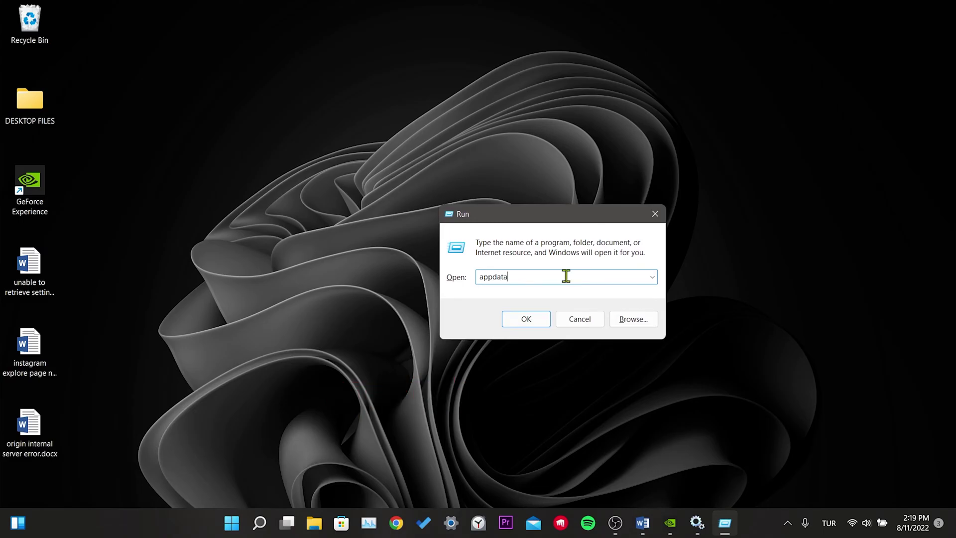
Step: Open AppData\Local\NVIDIA\NvBackend in a maximized File Explorer window
click(528, 322)
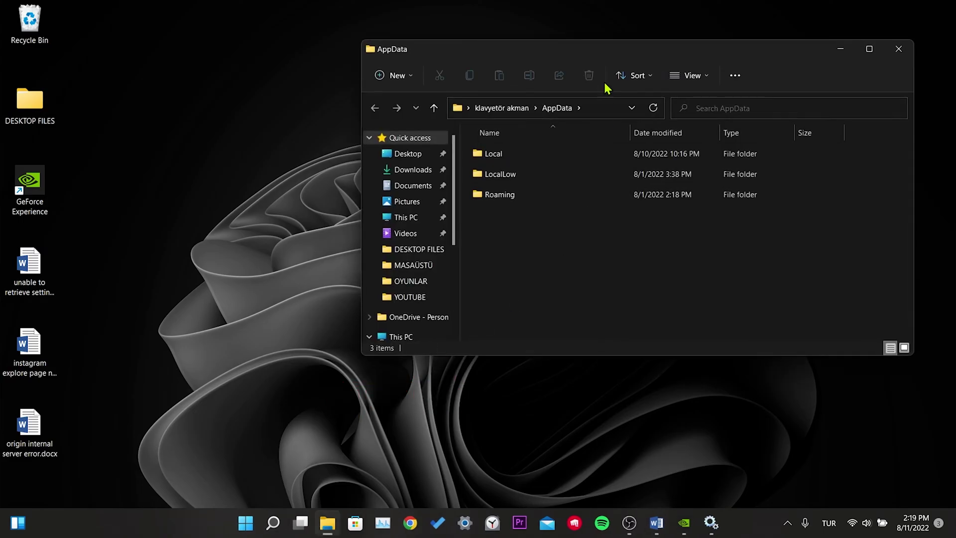
drag(612, 51, 520, 52)
double_click(393, 154)
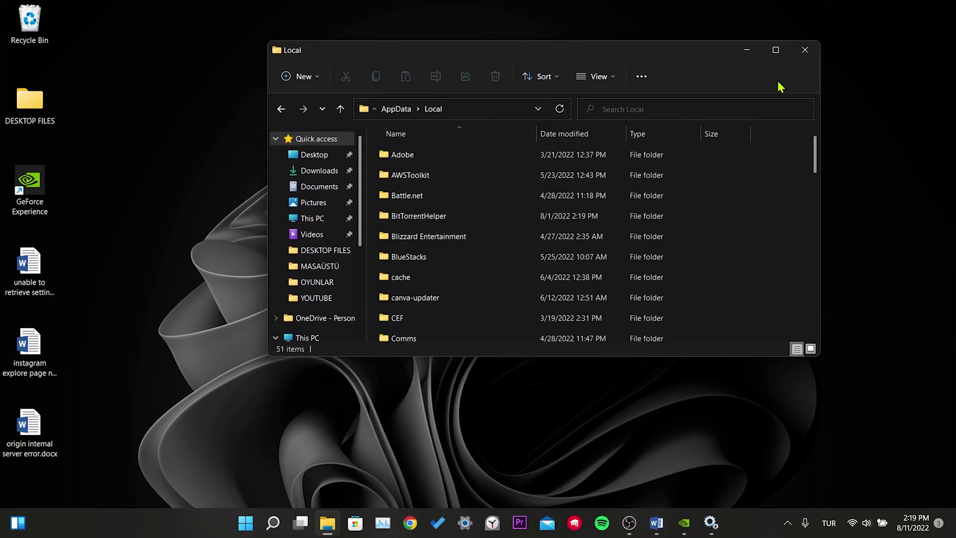
click(775, 50)
scroll(209, 299, down, 3)
scroll(212, 306, down, 2)
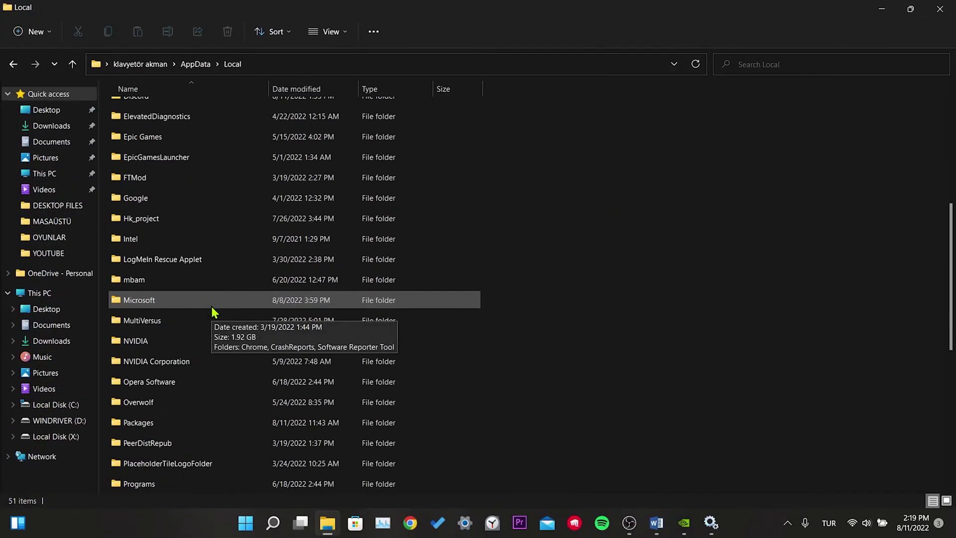
double_click(181, 341)
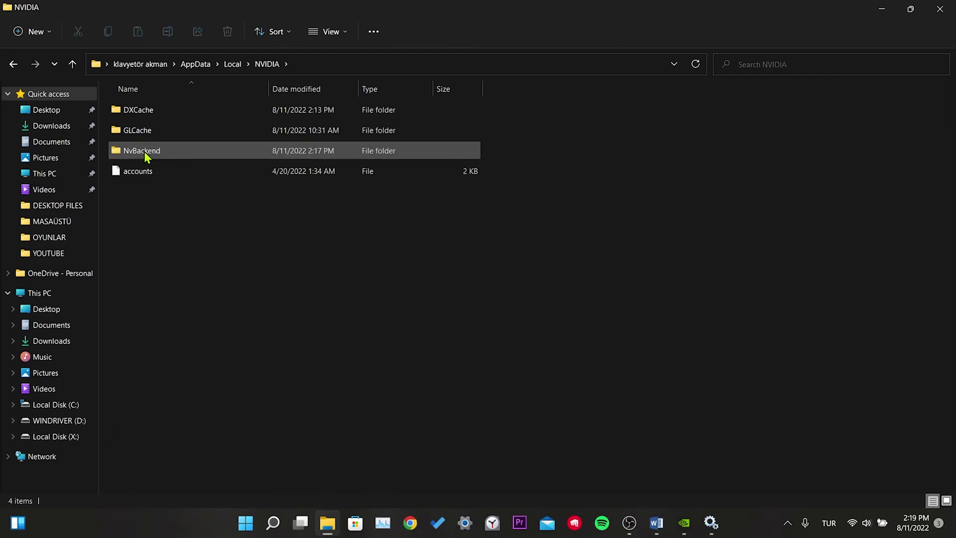
double_click(184, 153)
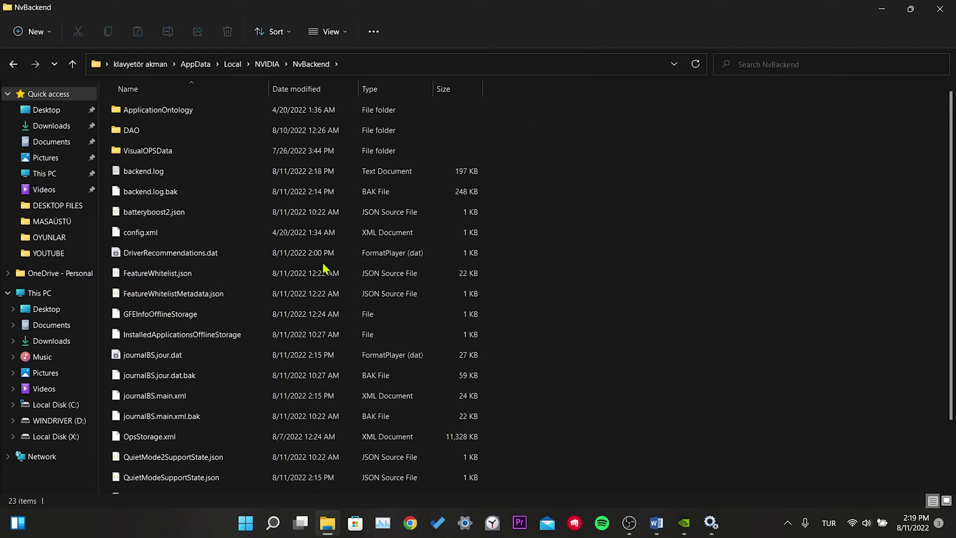
Step: Rename the ApplicationOntology folder to 'a' and minimize the NvBackend window
click(167, 116)
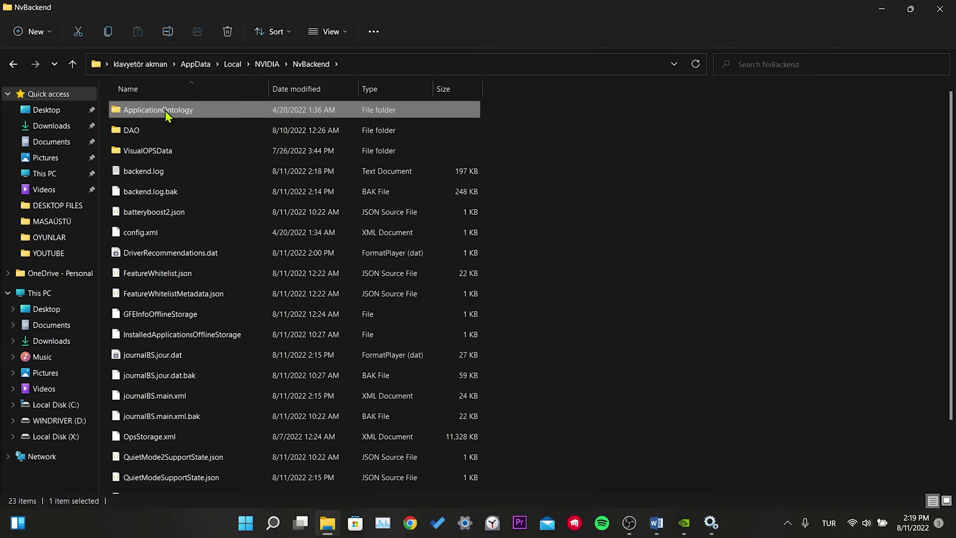
right_click(193, 111)
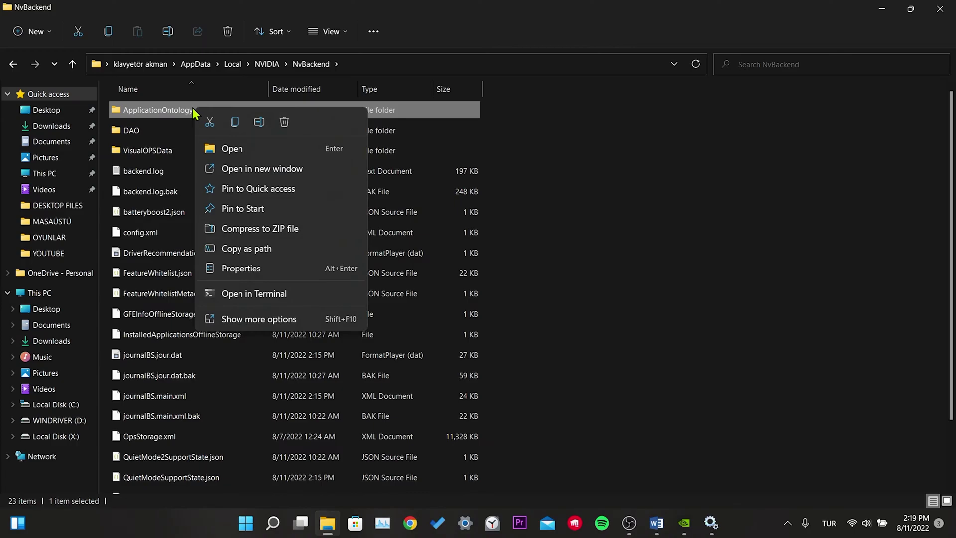
click(548, 121)
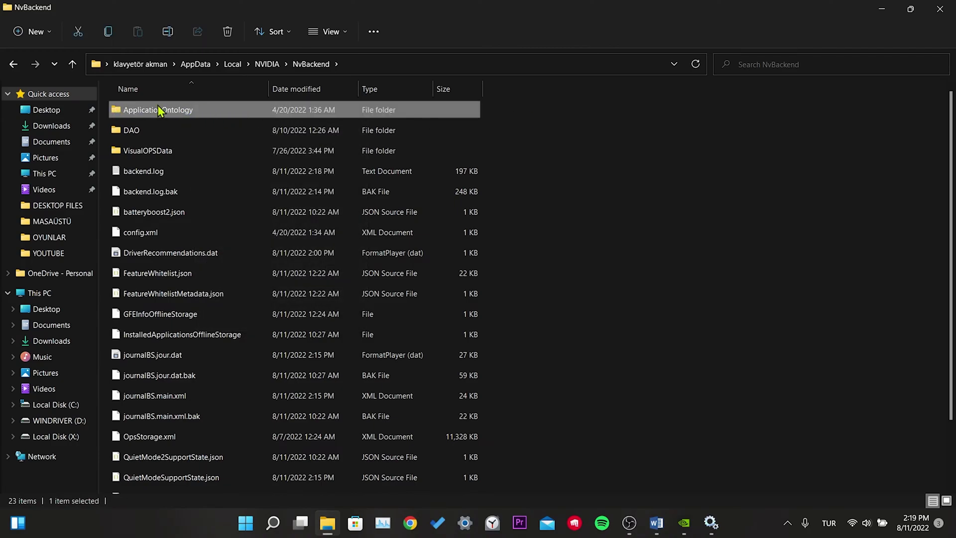
click(207, 108)
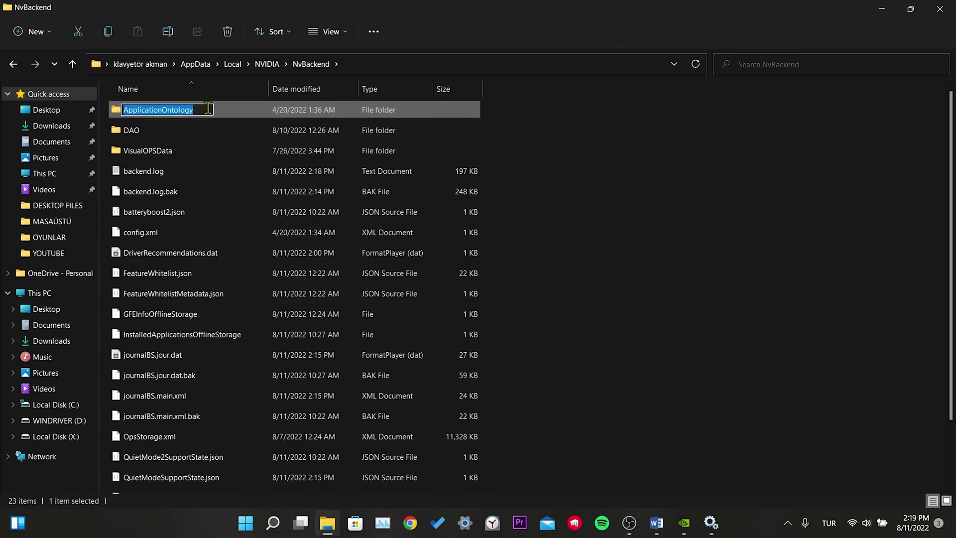
text(a)
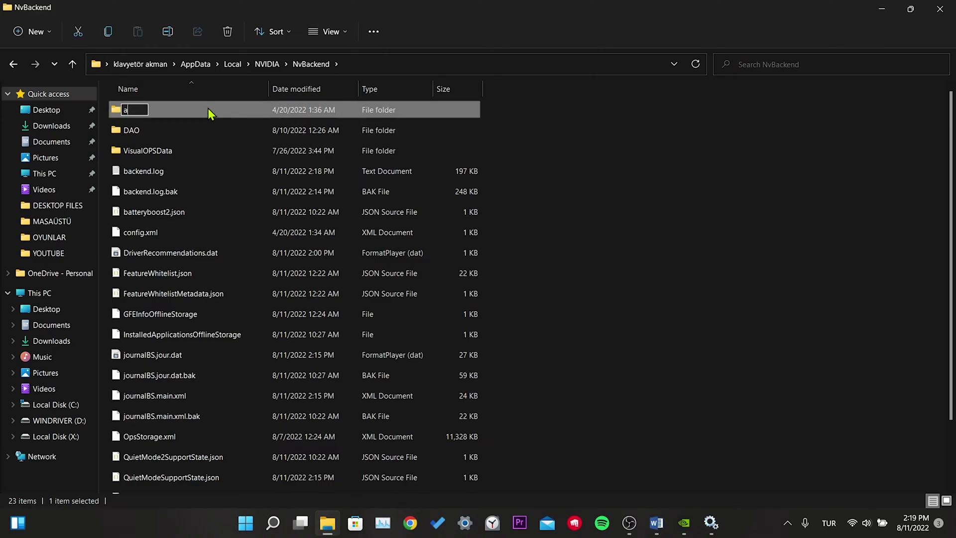
key(Return)
click(733, 123)
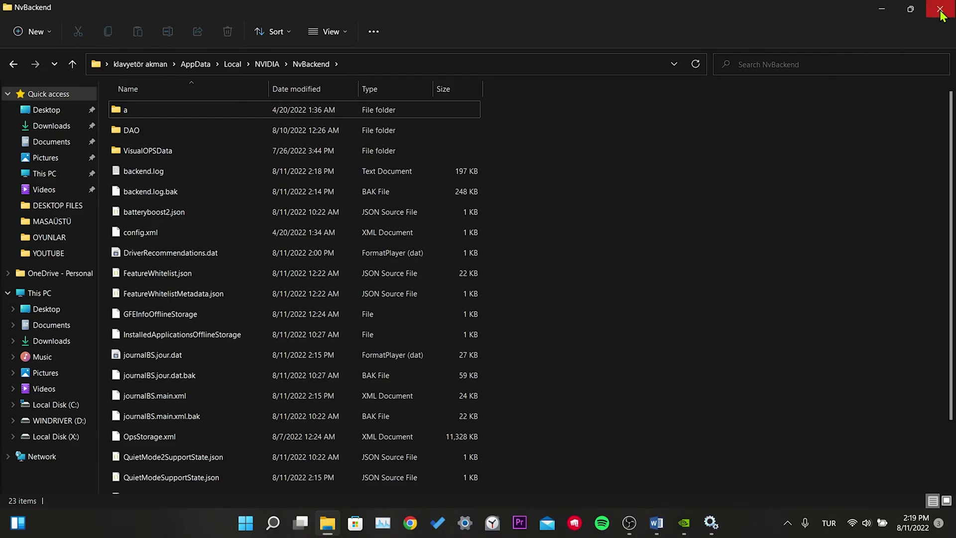
click(883, 10)
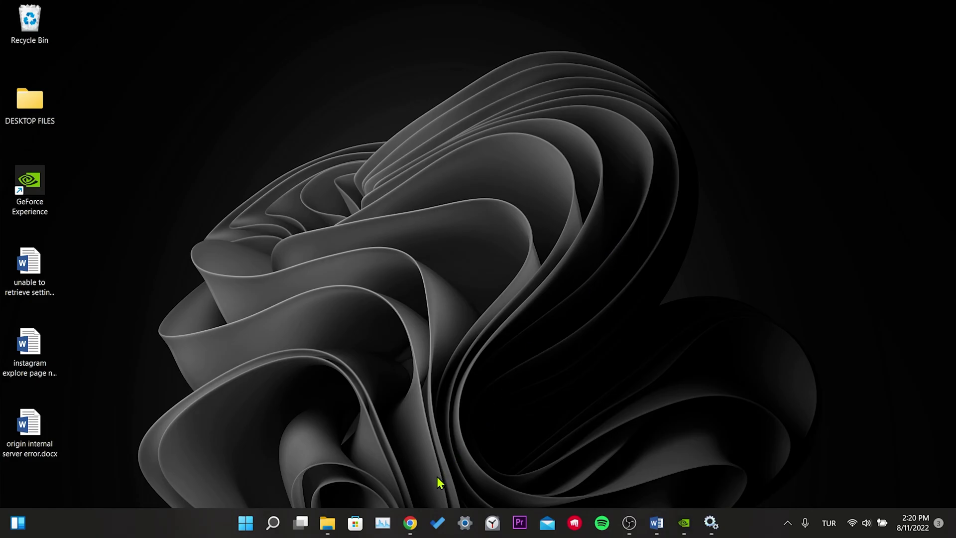
Step: Save ApplicationOntology.zip from the shared OneDrive Public folder to the Desktop
click(410, 523)
scroll(336, 302, down, 6)
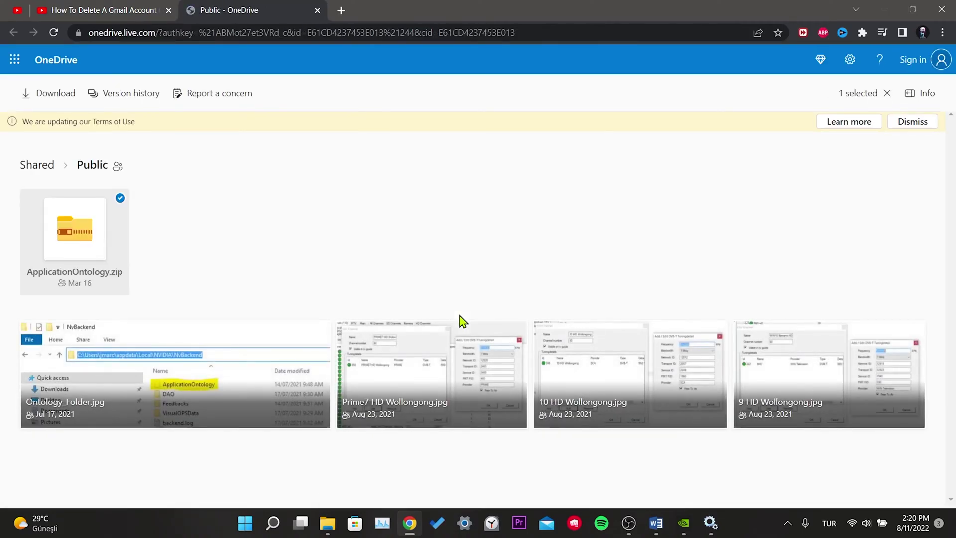
click(31, 93)
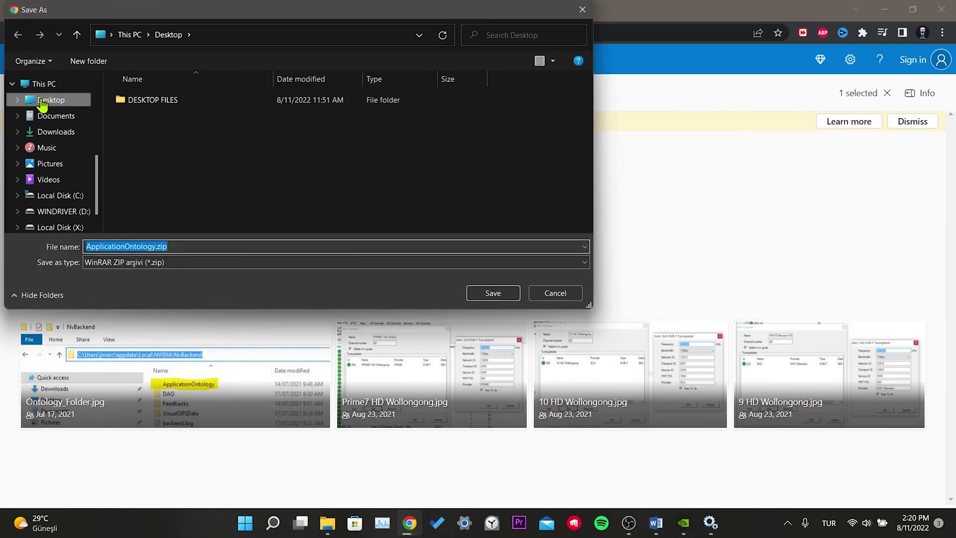
click(40, 101)
click(488, 295)
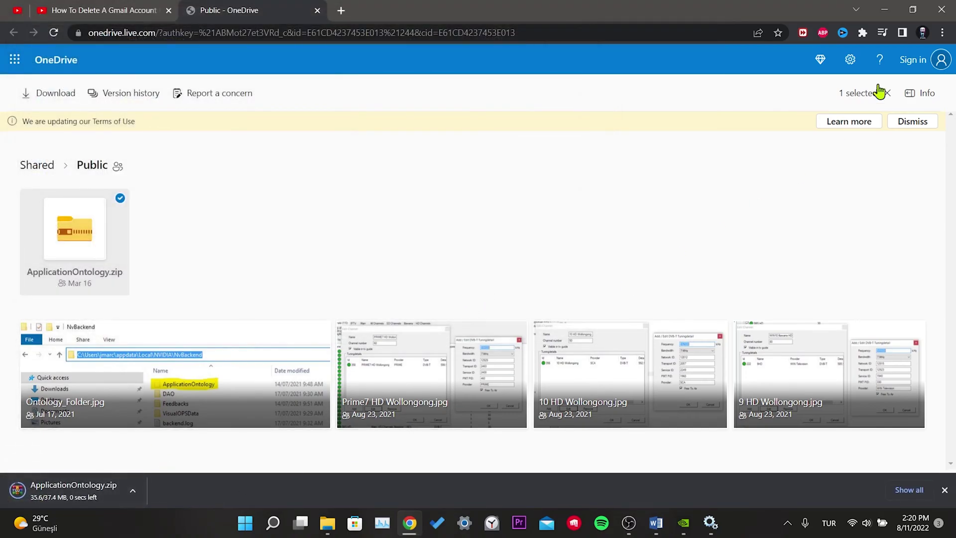
Step: Use Extract All on the desktop's ApplicationOntology.zip to unpack it into an ApplicationOntology folder
click(892, 14)
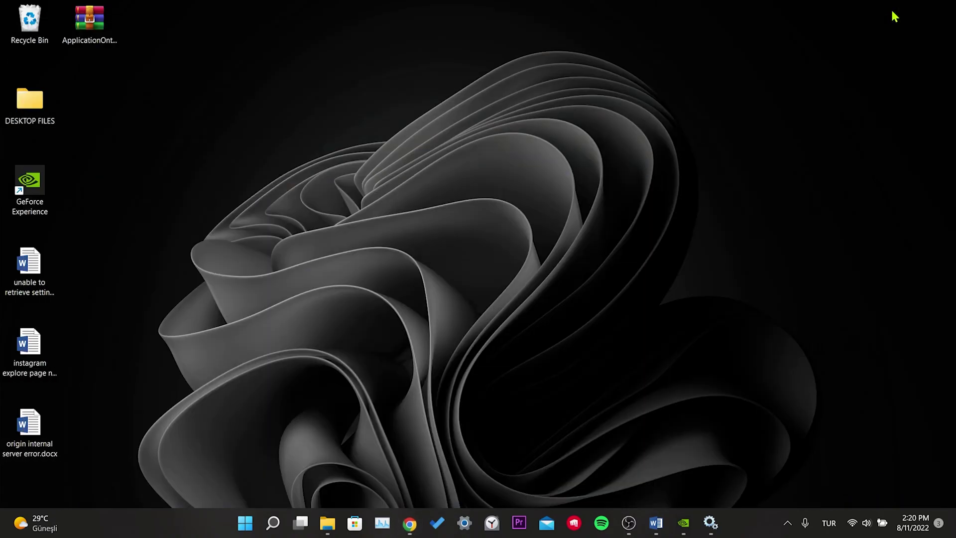
drag(90, 20, 388, 20)
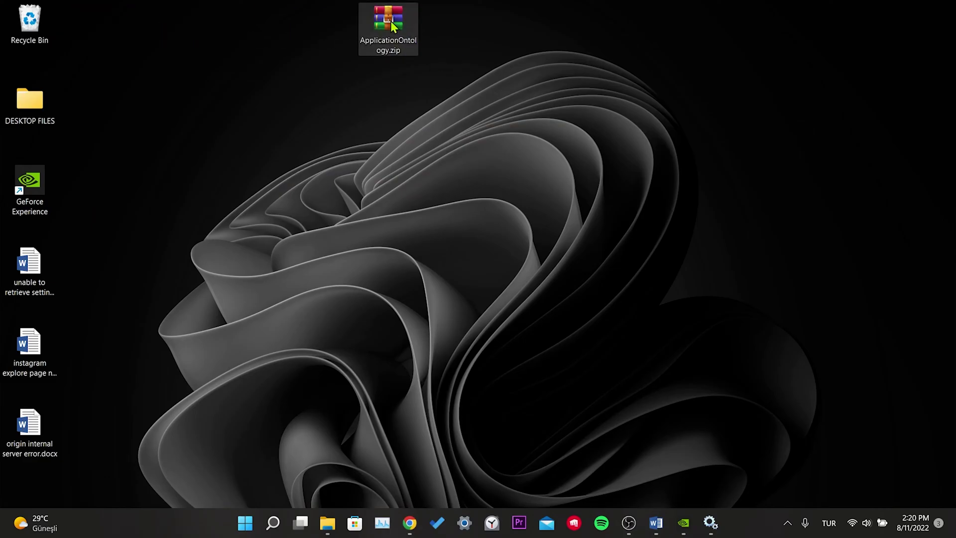
right_click(391, 25)
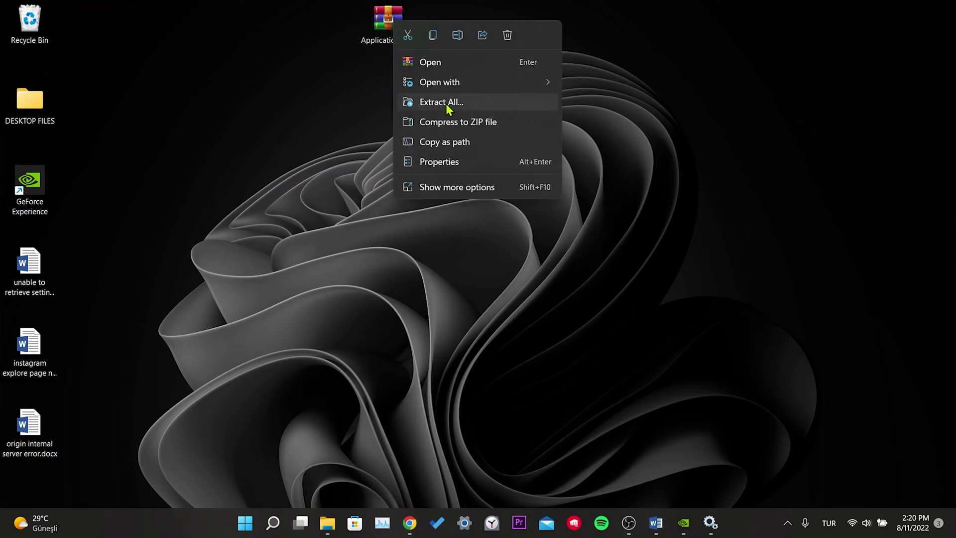
click(453, 194)
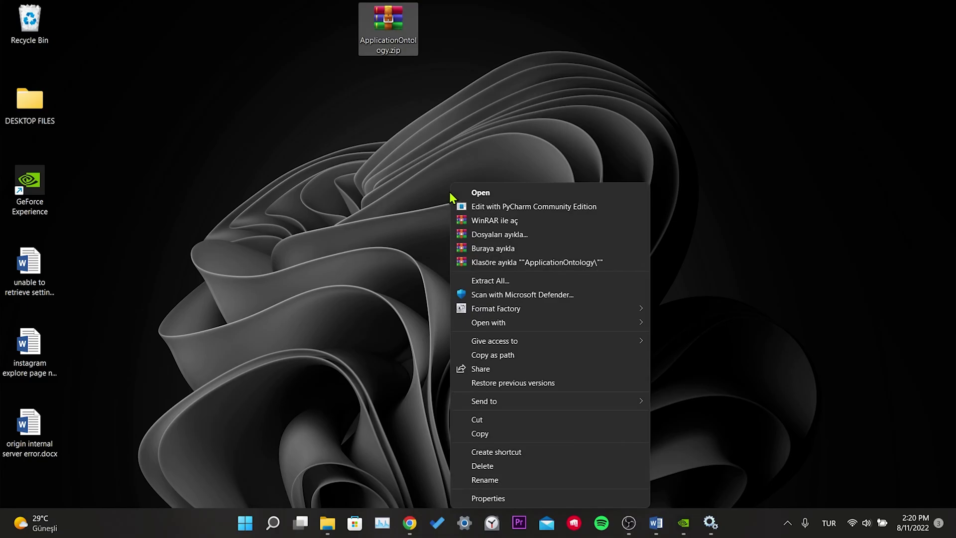
click(498, 282)
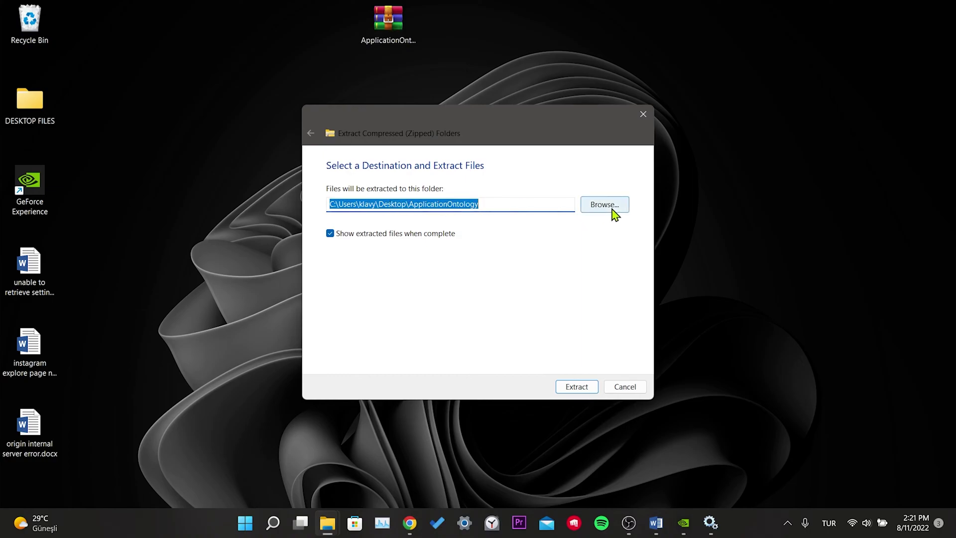
click(569, 393)
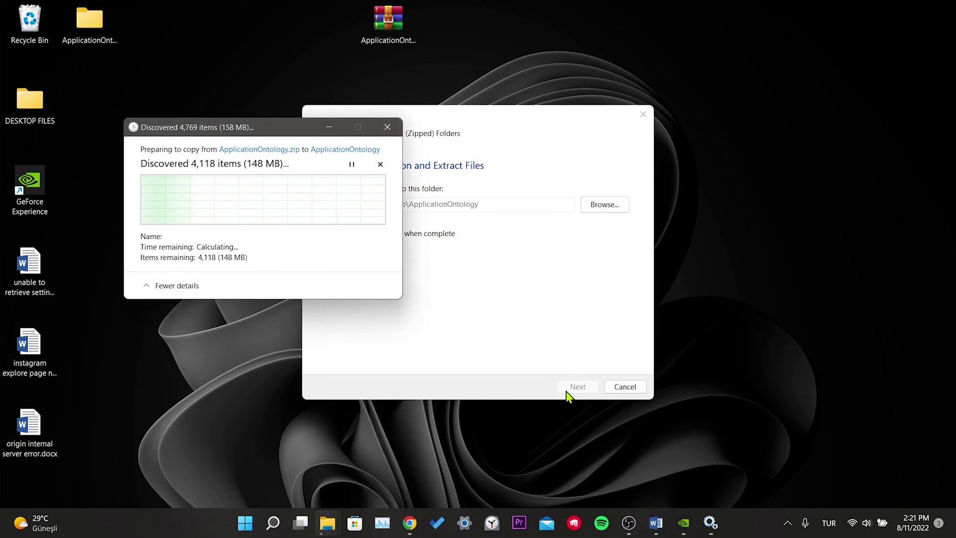
Step: Move the extraction progress window aside while the 4,118 items finish extracting
drag(282, 130, 539, 100)
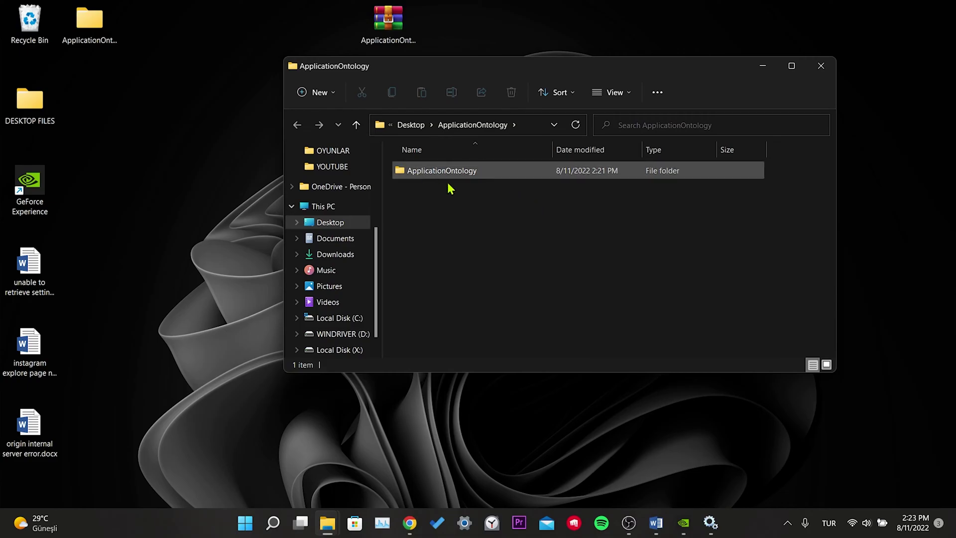
Step: Place both Explorer windows side by side and drag the inner ApplicationOntology folder into NvBackend
click(423, 172)
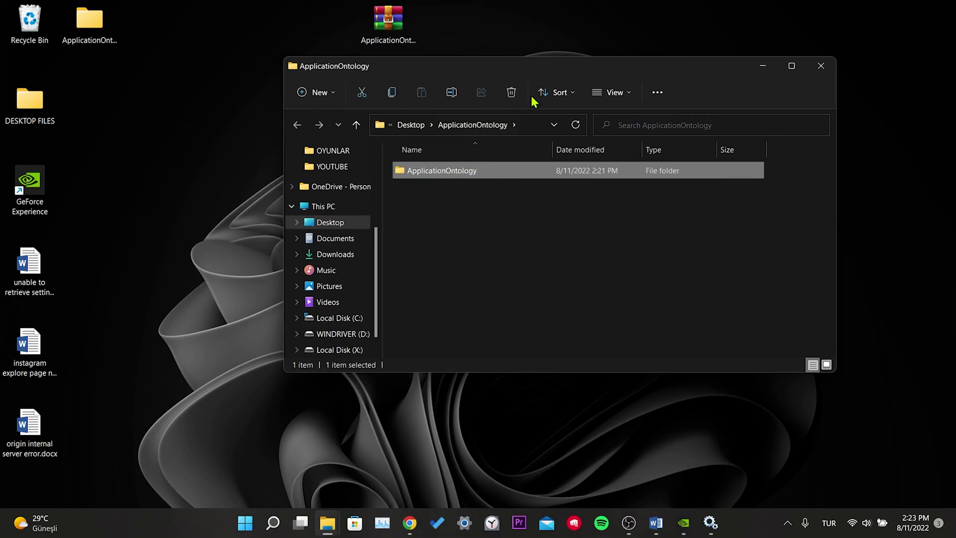
drag(538, 69, 675, 68)
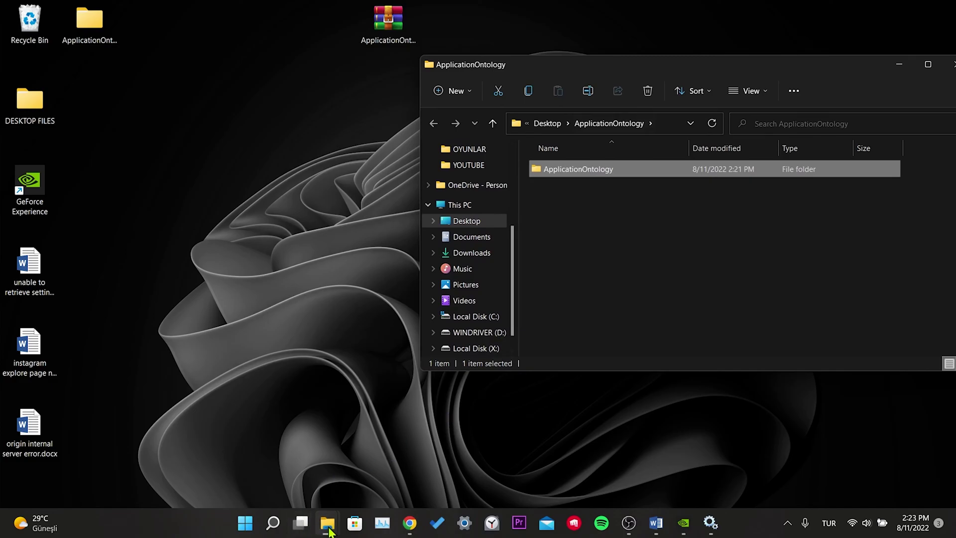
mouse_move(327, 523)
click(266, 453)
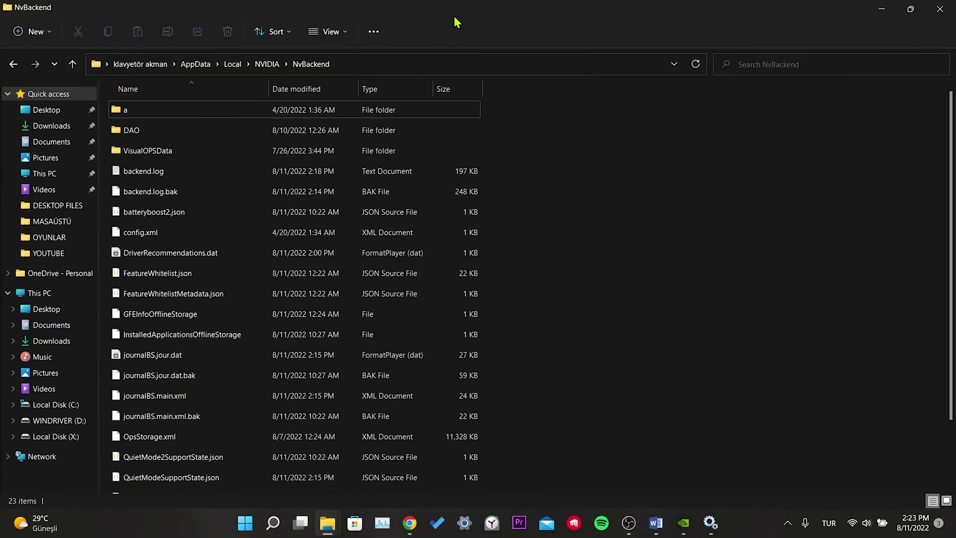
drag(457, 12, 249, 54)
click(569, 234)
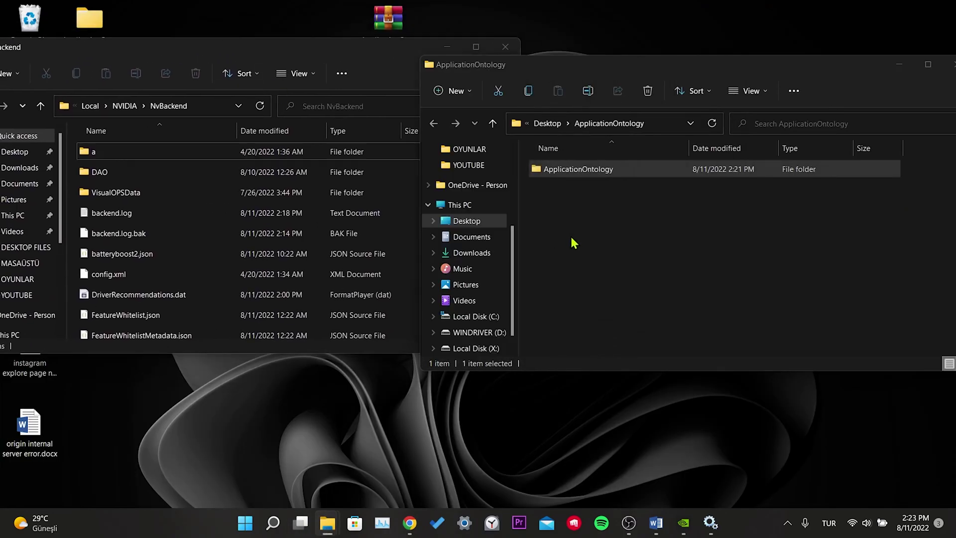
drag(571, 173, 69, 152)
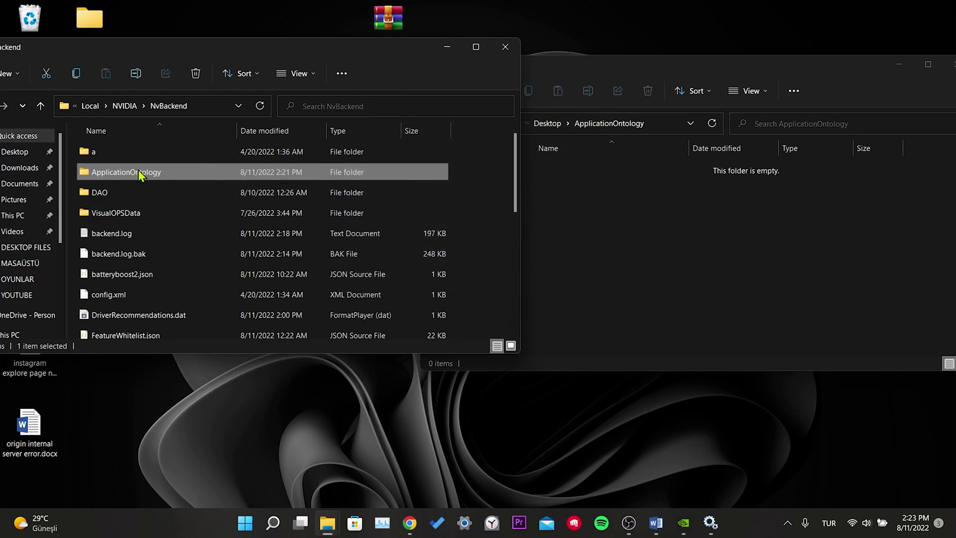
drag(548, 64, 754, 47)
click(228, 173)
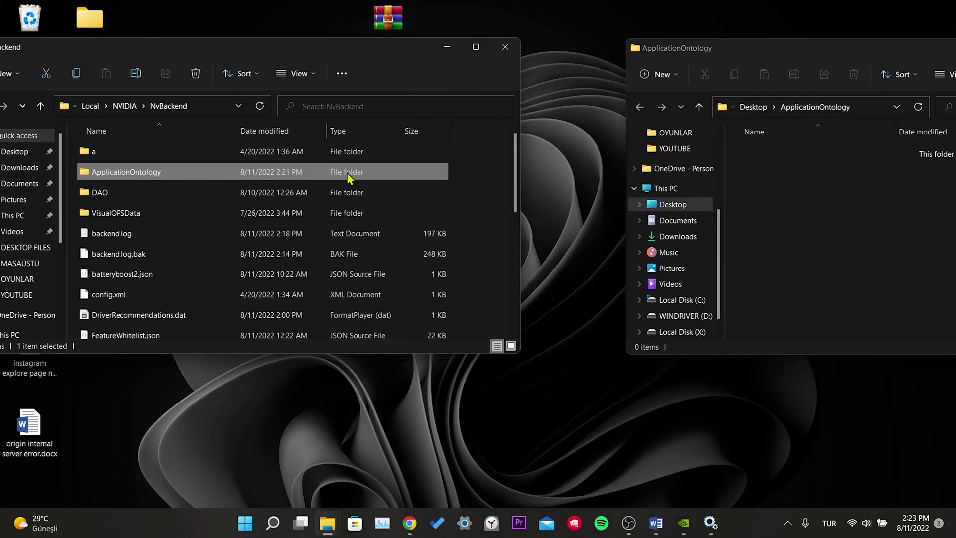
click(477, 187)
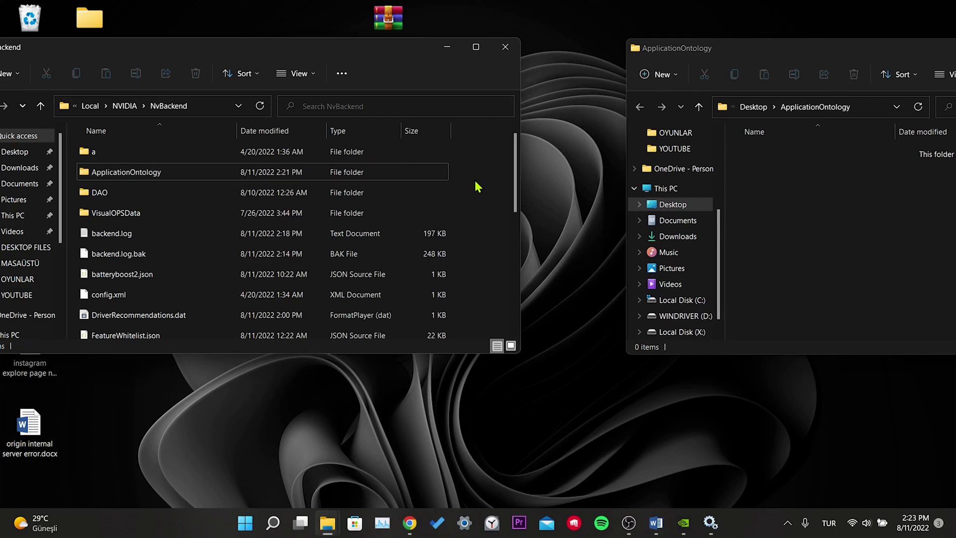
Step: Start NVIDIA LocalSystem Container and NVIDIA Display Container LS, then close the Services window
click(711, 523)
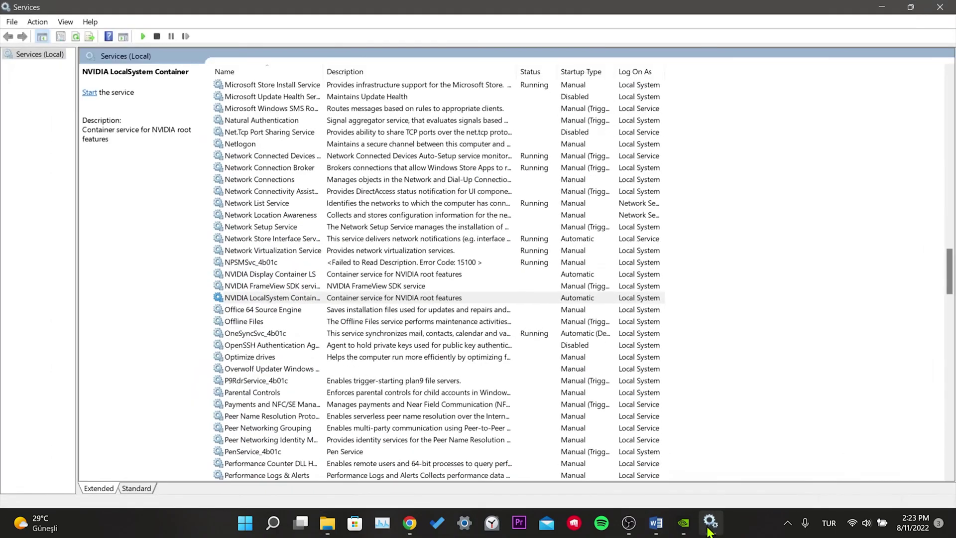
click(287, 298)
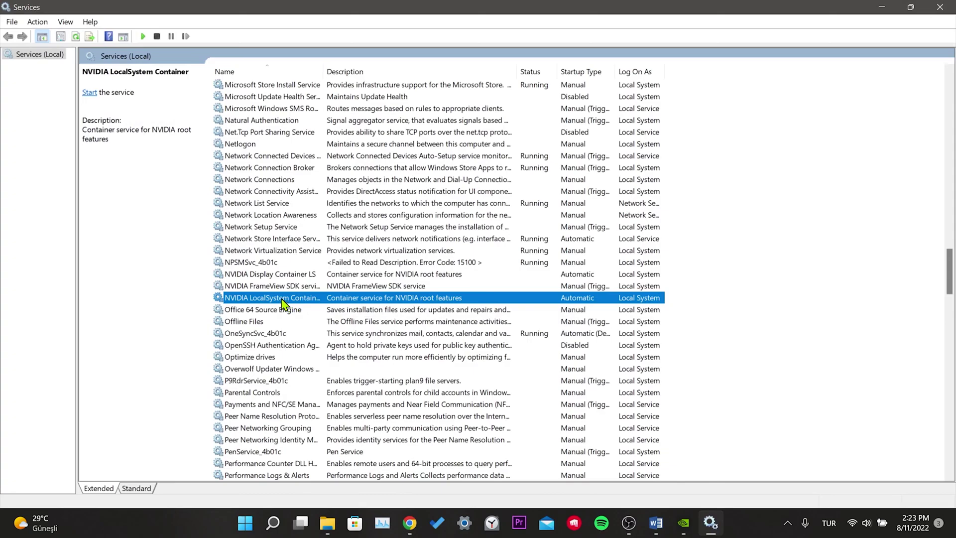
right_click(281, 299)
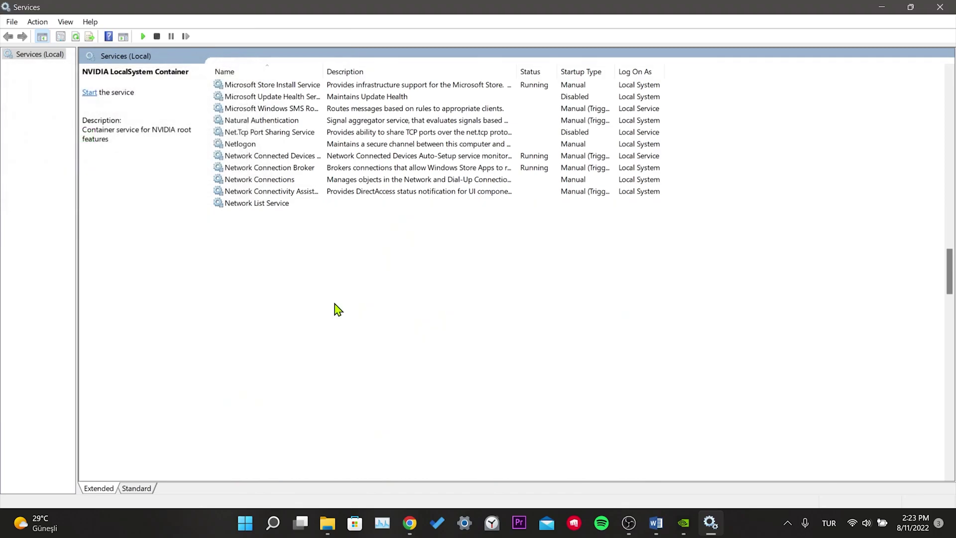
click(279, 278)
right_click(279, 277)
click(305, 283)
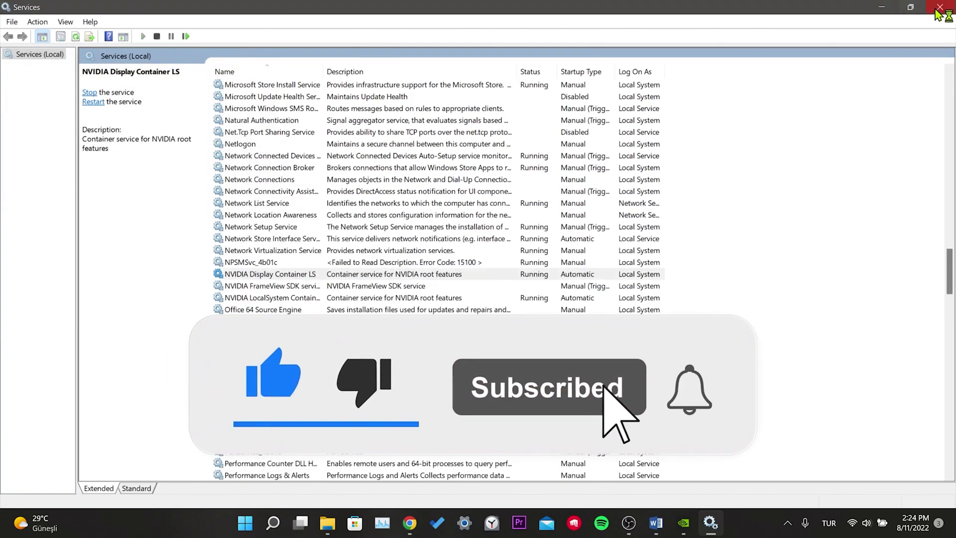
click(940, 7)
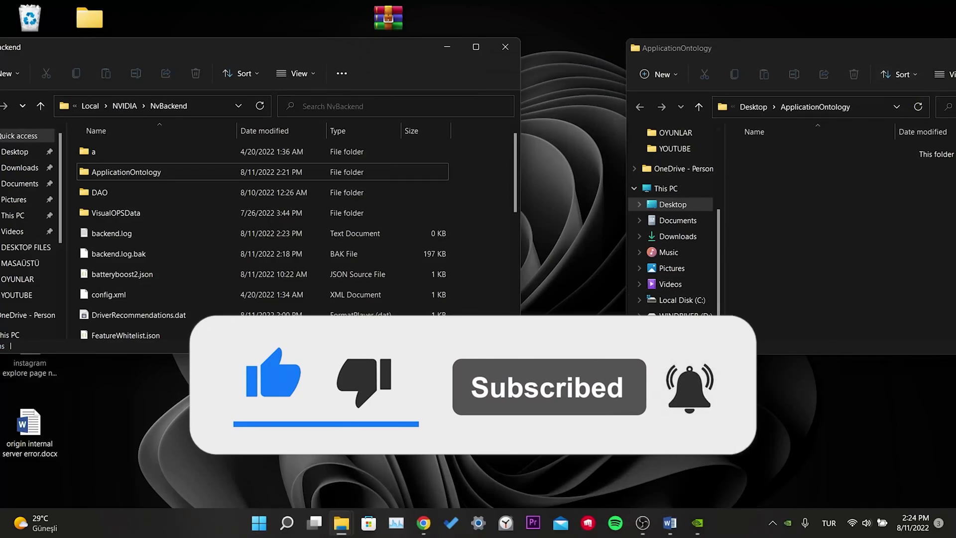